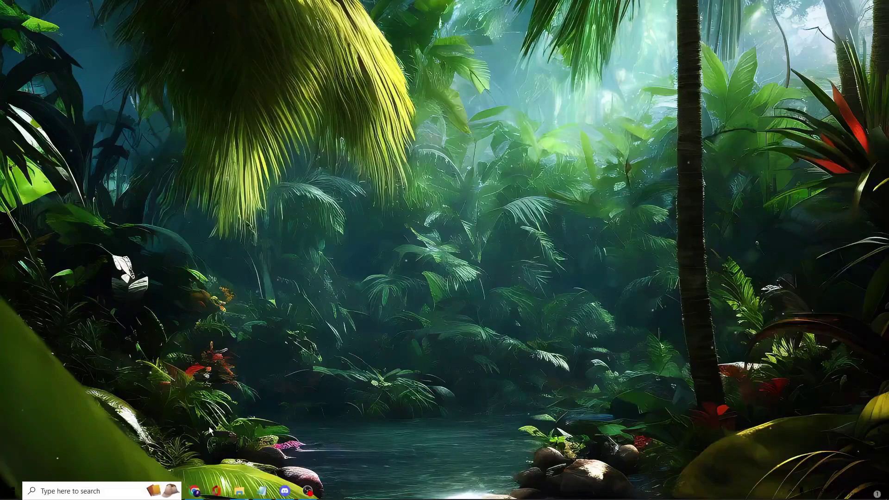
Run appwiz.cpl from Windows Search to bring up the installed programs list
click(126, 492)
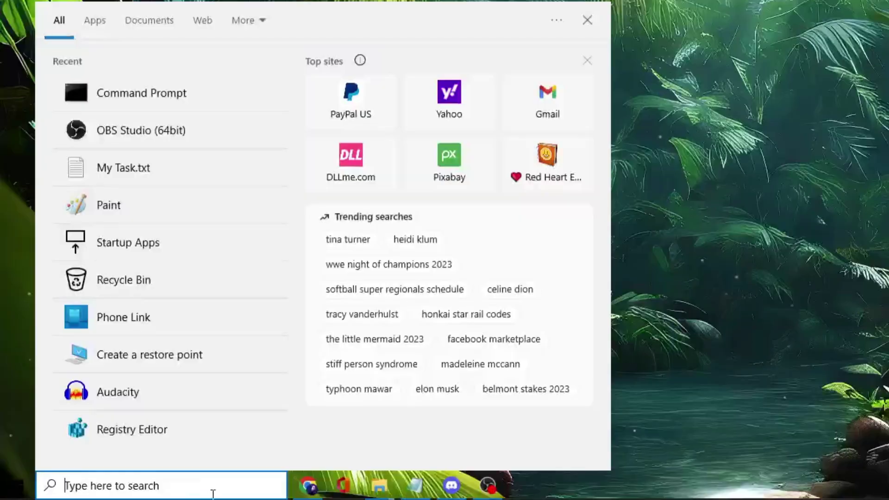
text(appw)
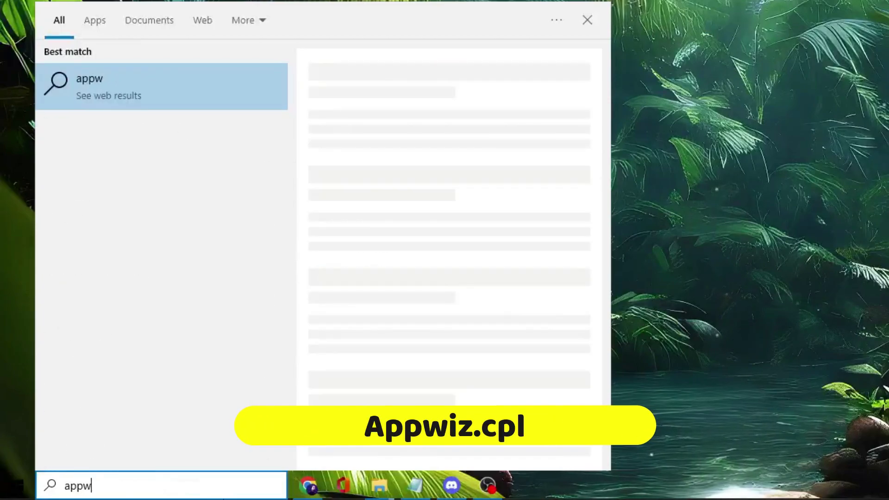
text(iz.cpl)
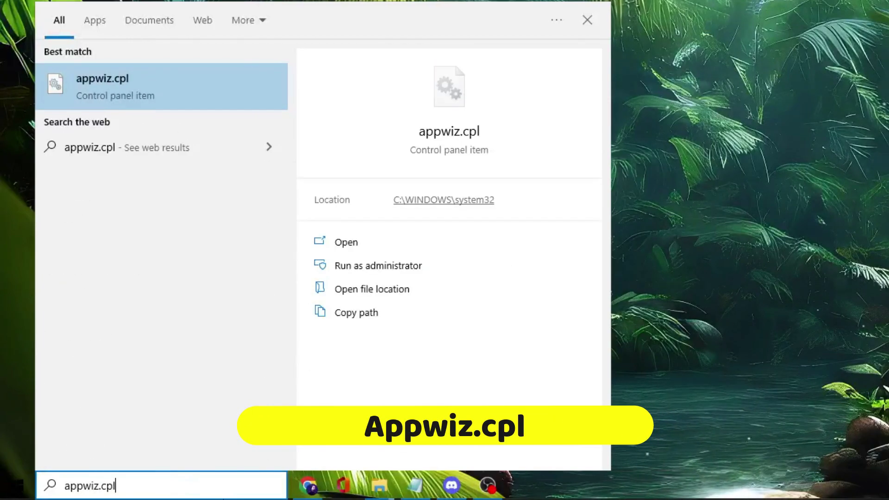
key(Return)
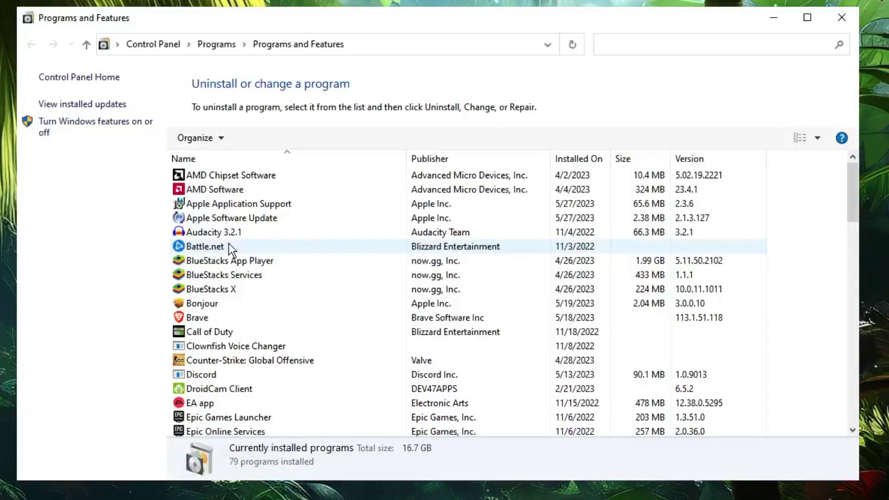
Find QuickTime 7 among the Q entries and start its uninstall
click(228, 244)
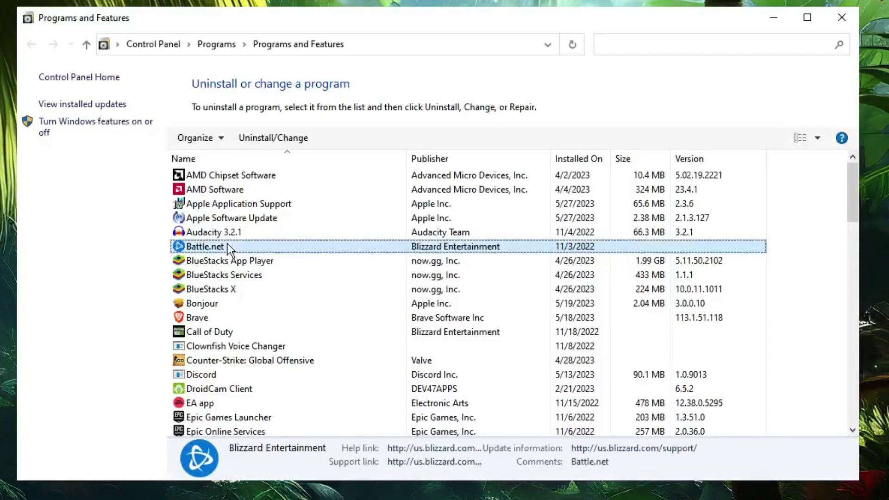
key(q)
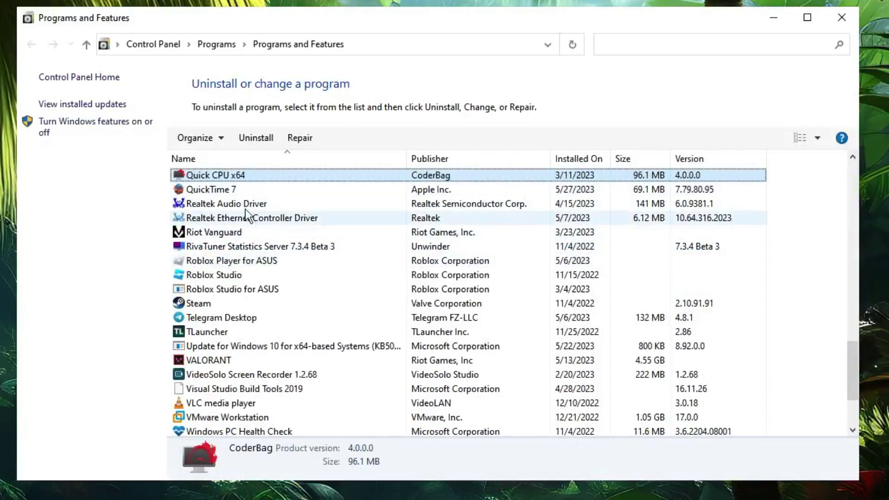
click(230, 192)
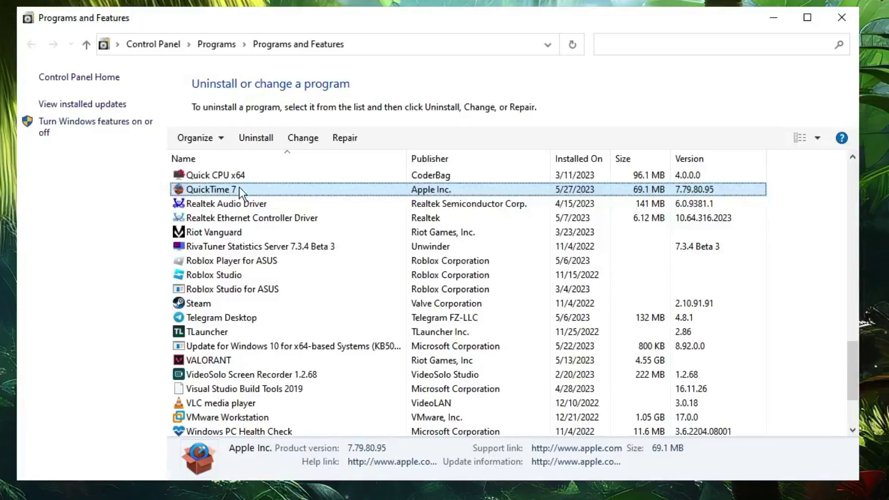
click(264, 140)
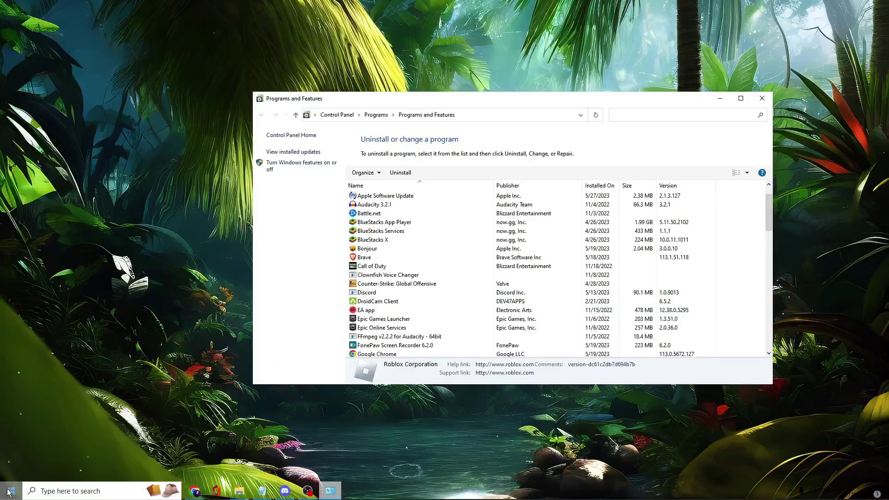
Check C: drive usage in Settings Storage (422 GB used, 53.2 GB free), then return to the programs list
right_click(10, 494)
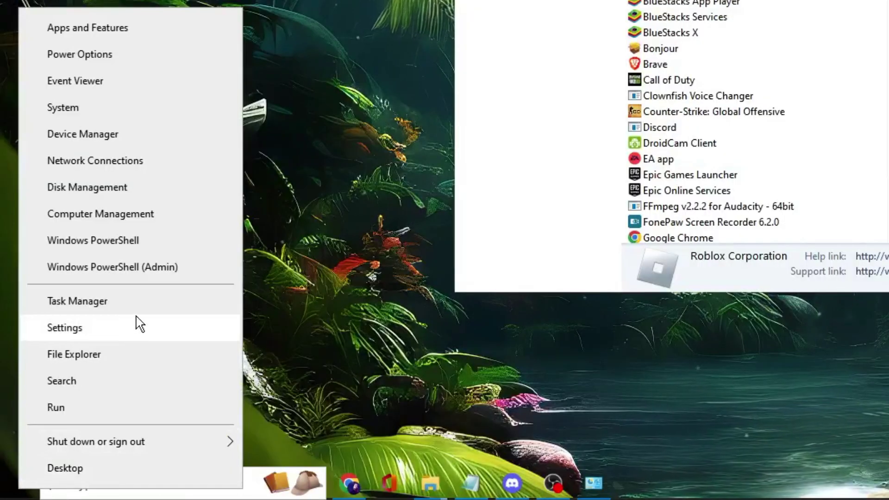
click(114, 327)
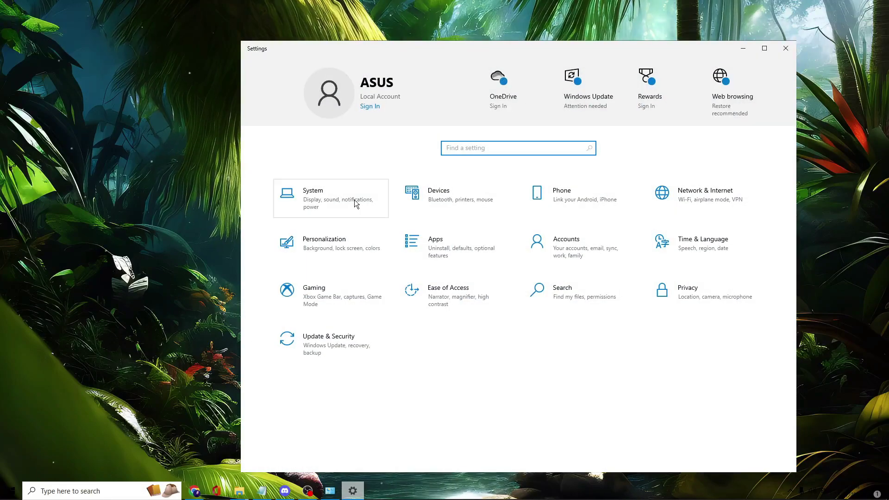
click(354, 200)
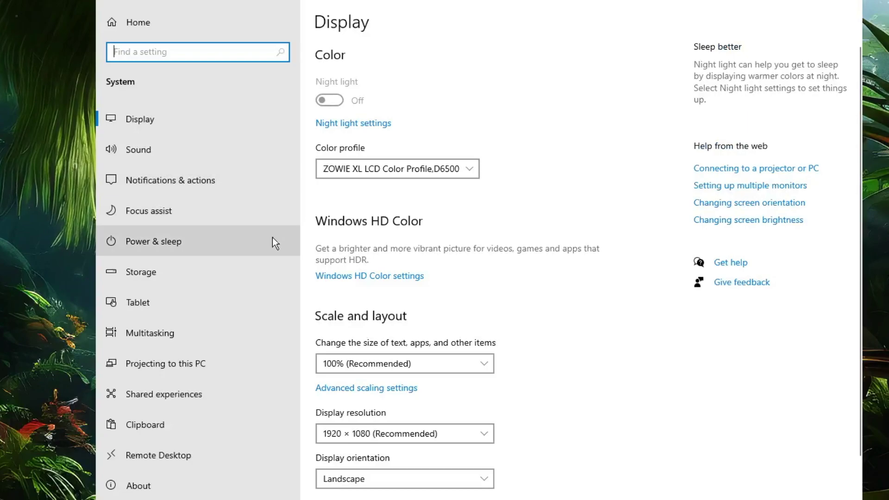
click(158, 278)
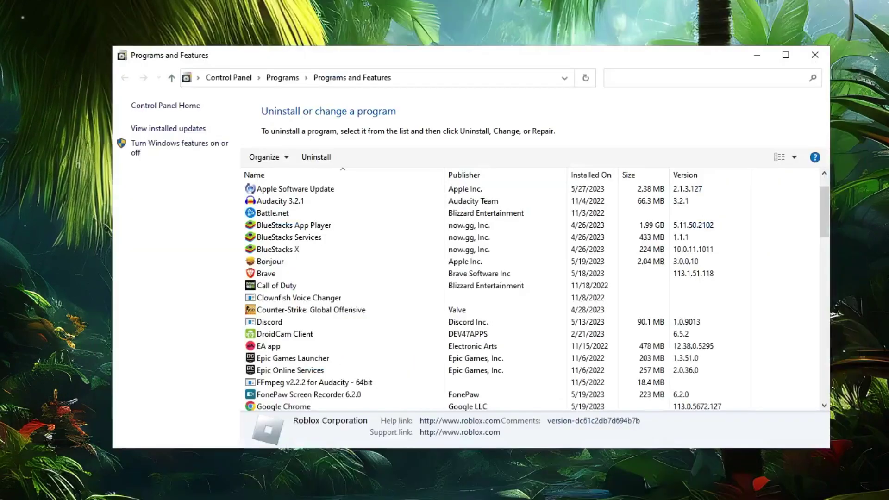
click(420, 238)
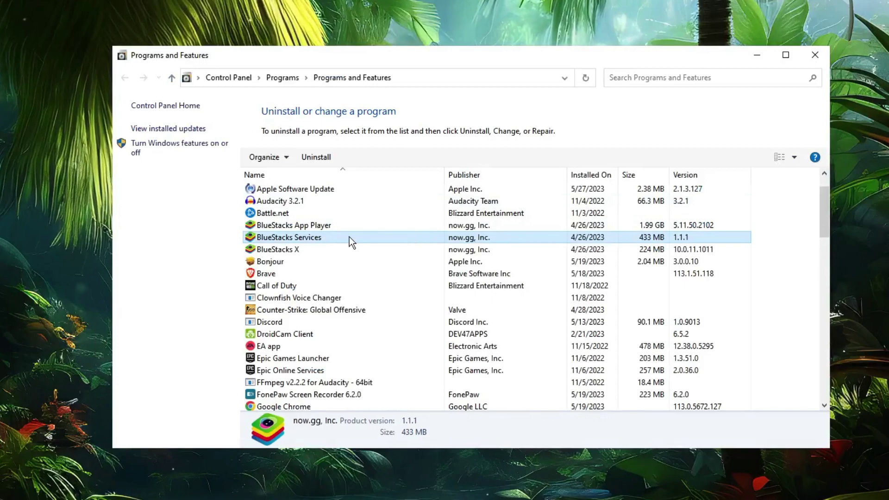
scroll(271, 278, down, 3)
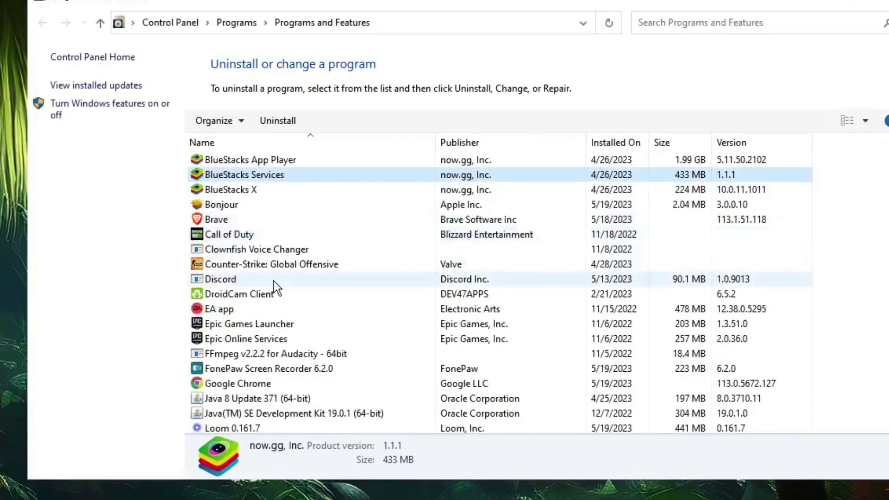
click(291, 279)
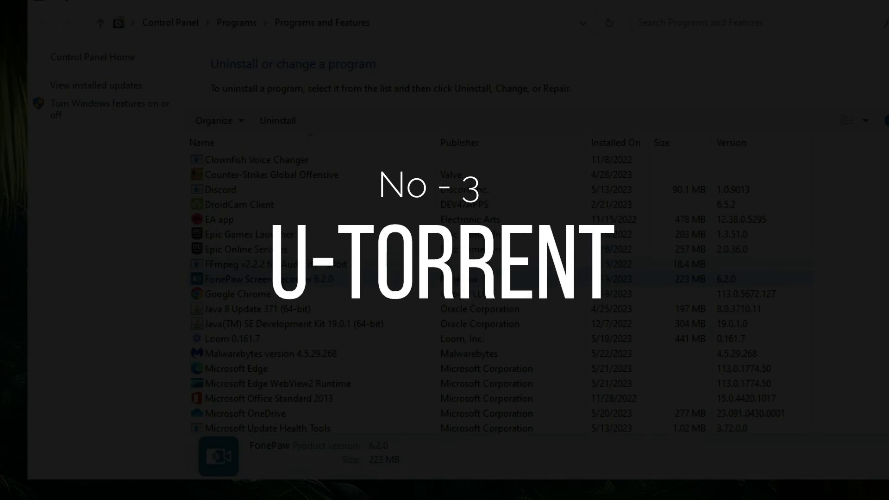
scroll(500, 292, down, 6)
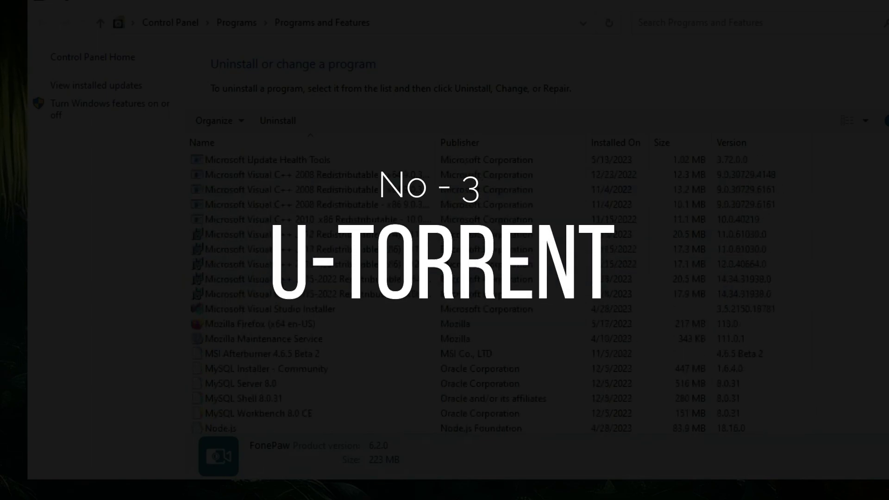
scroll(275, 271, down, 6)
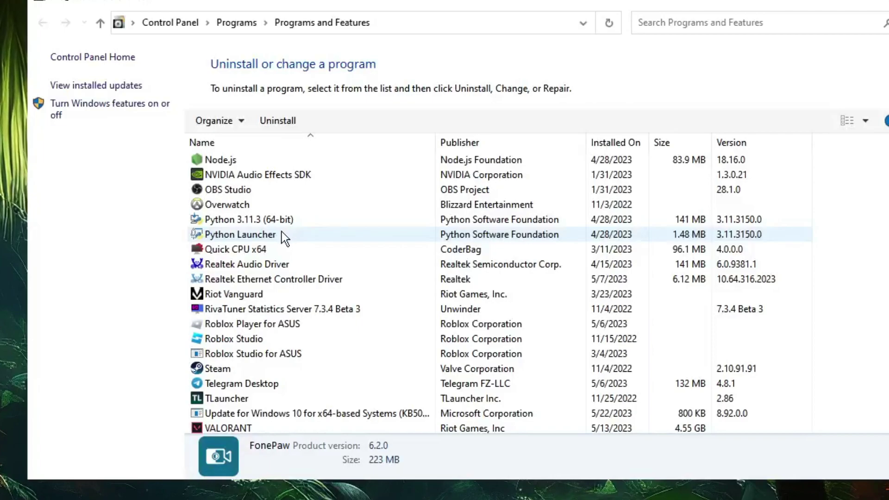
scroll(263, 296, down, 4)
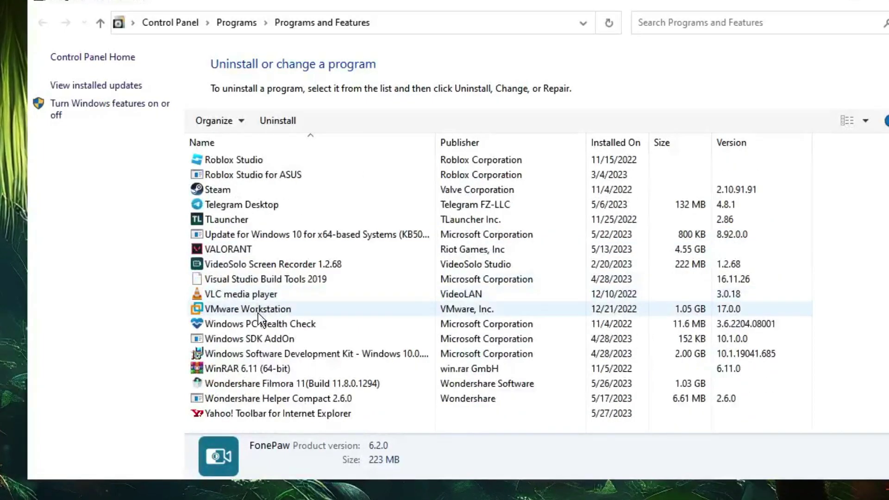
scroll(259, 314, up, 6)
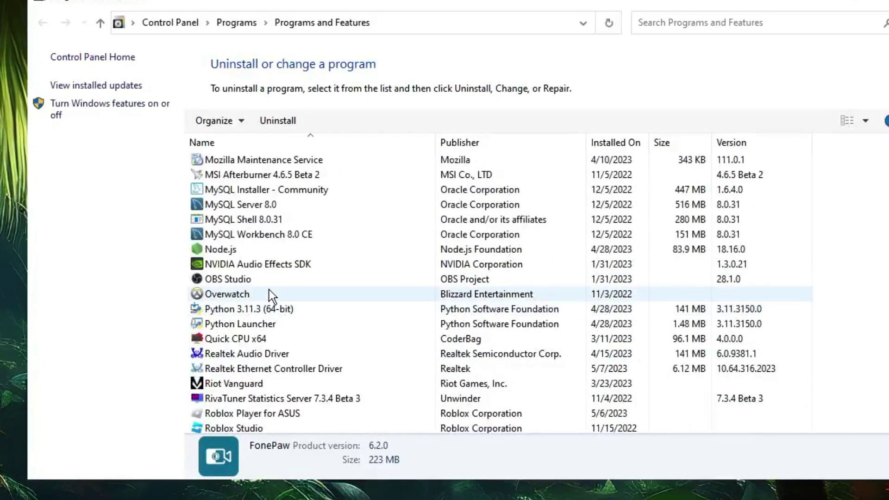
click(260, 220)
right_click(261, 219)
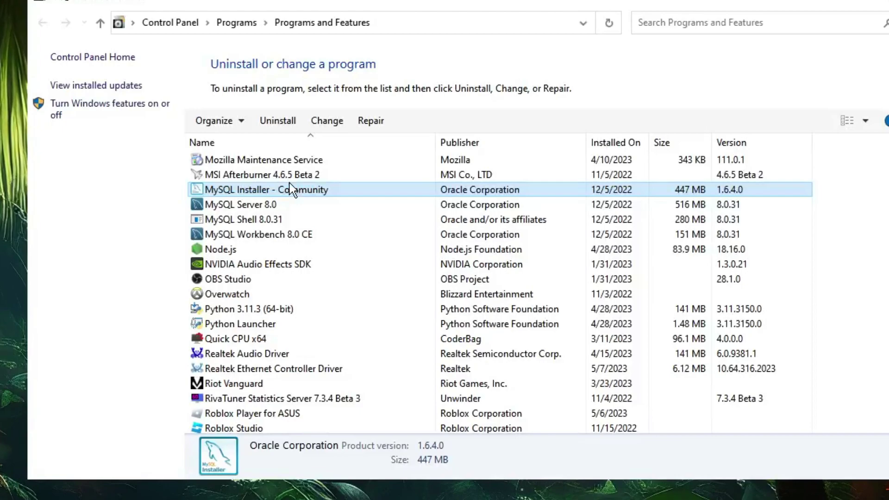
click(283, 235)
scroll(286, 259, down, 5)
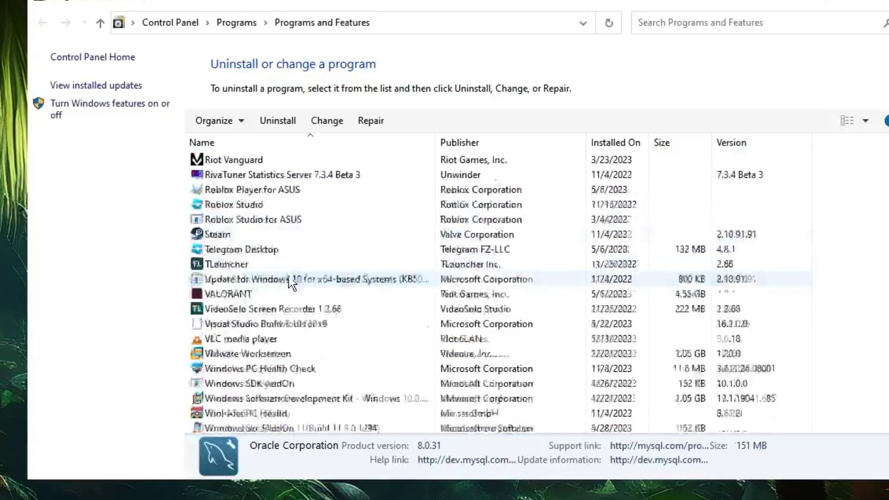
scroll(291, 283, down, 1)
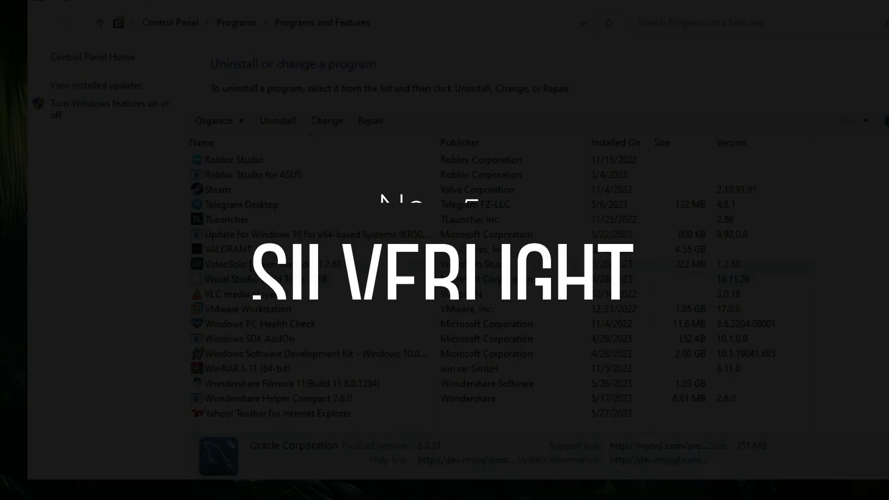
Browse the programs list and select Yahoo! Toolbar for Internet Explorer at the bottom
click(252, 265)
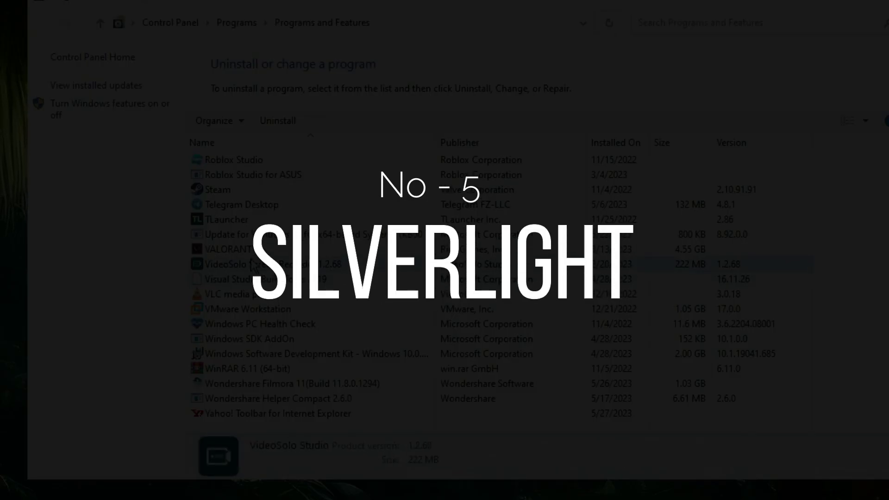
key(s)
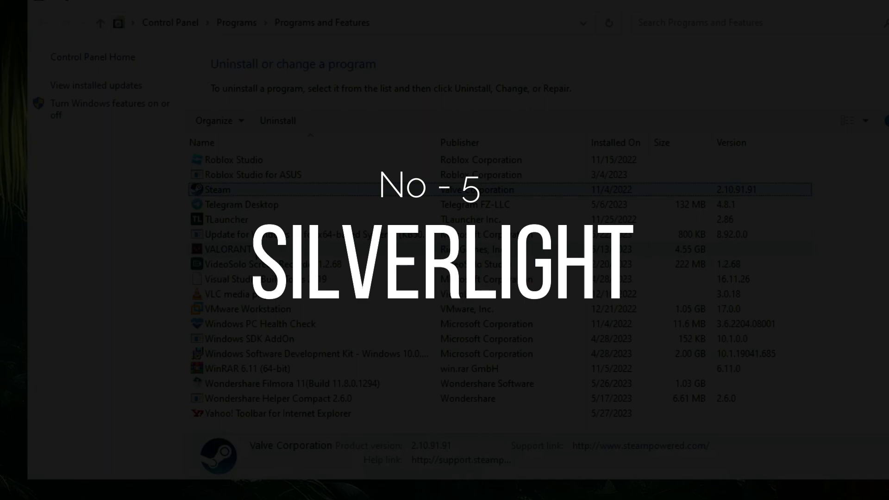
click(261, 233)
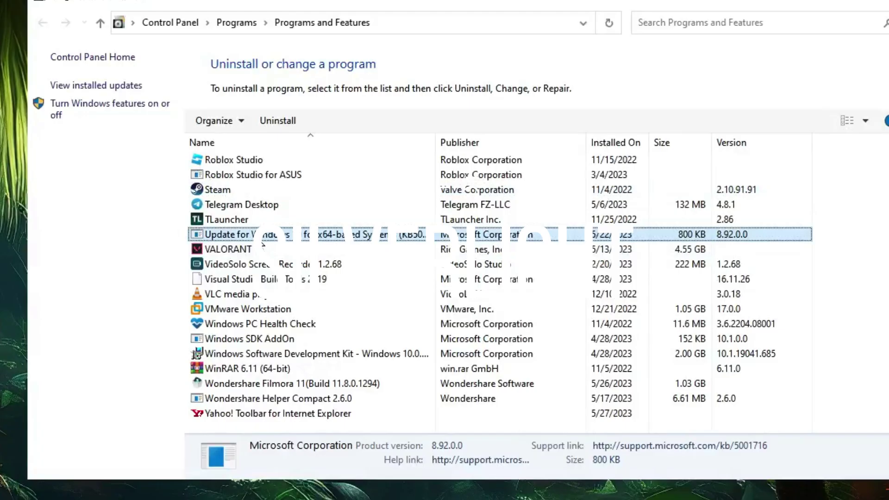
key(s)
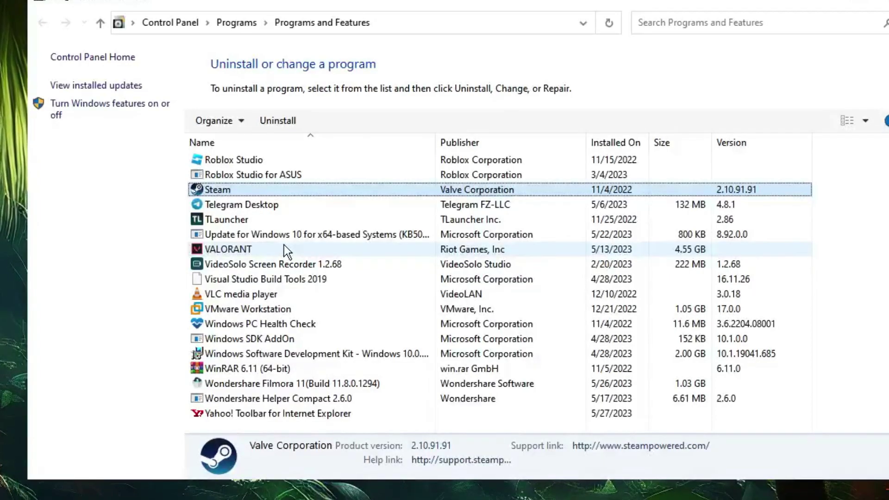
click(252, 416)
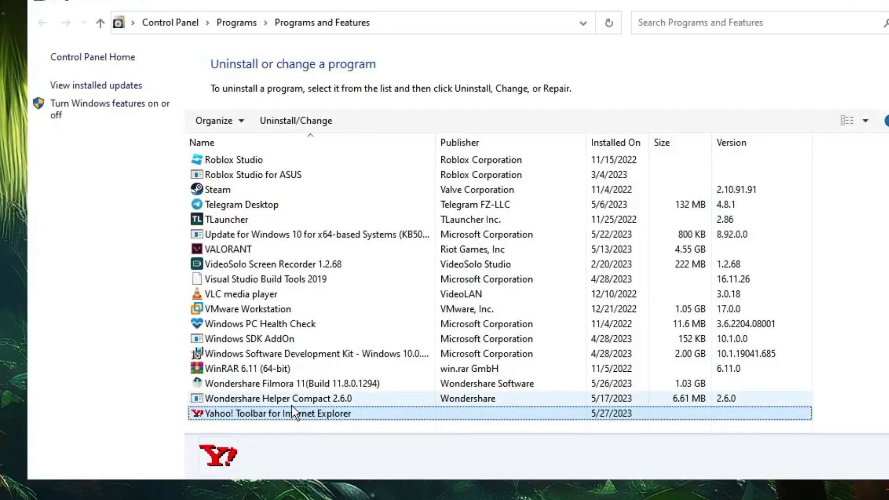
Remove Yahoo! Toolbar for Internet Explorer via Uninstall/Change and confirm with Yes
right_click(247, 415)
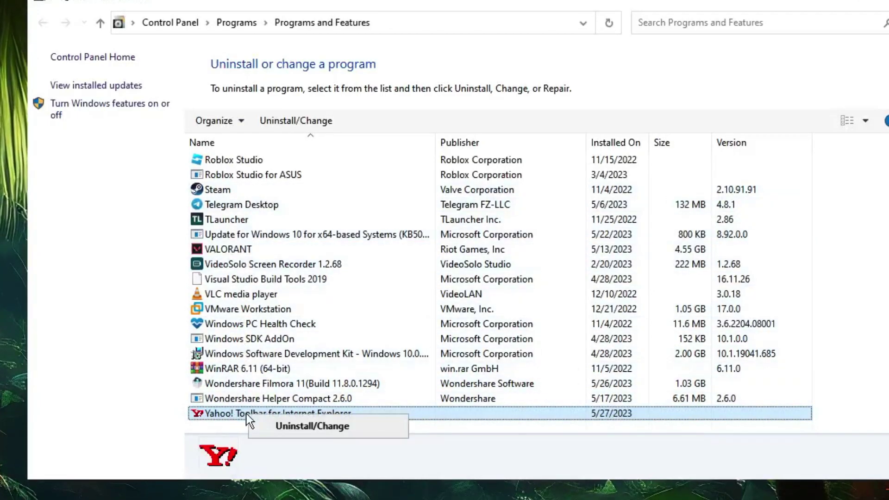
click(304, 431)
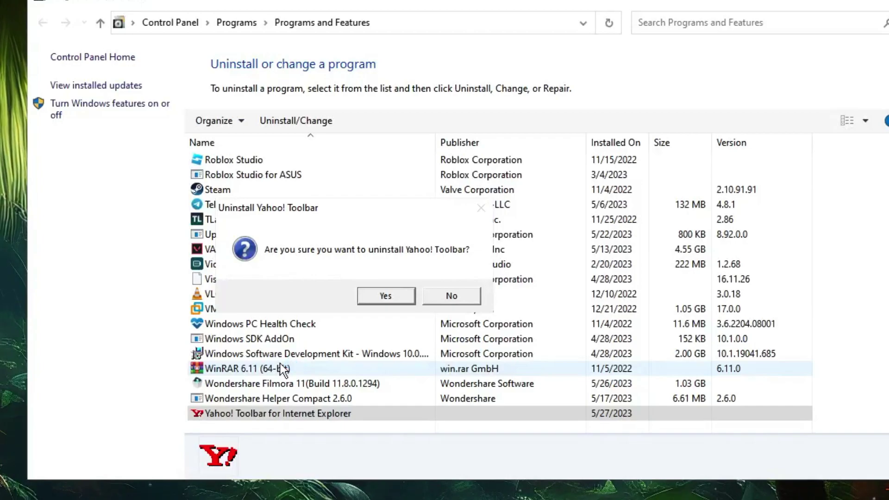
key(Return)
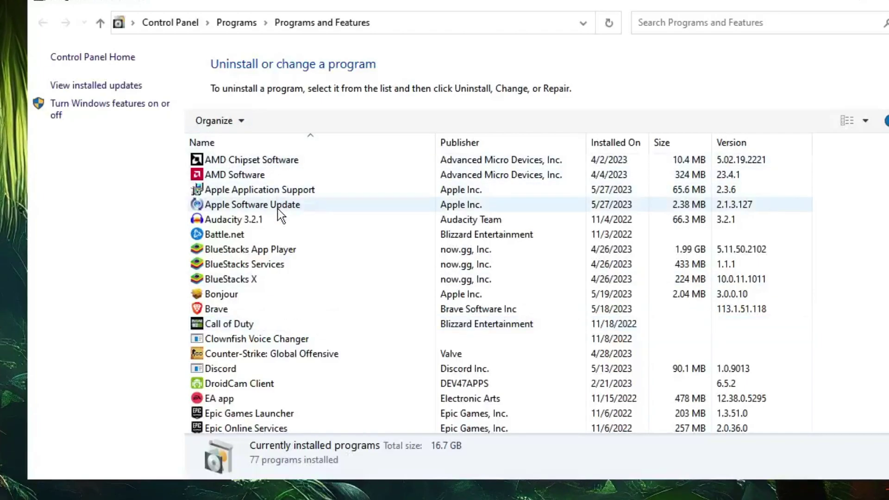
scroll(279, 213, down, 2)
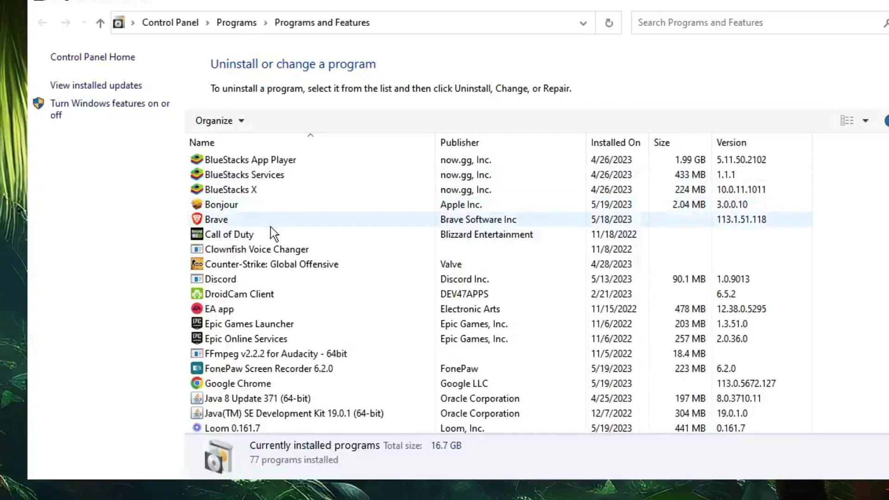
click(261, 246)
click(258, 292)
scroll(257, 295, down, 2)
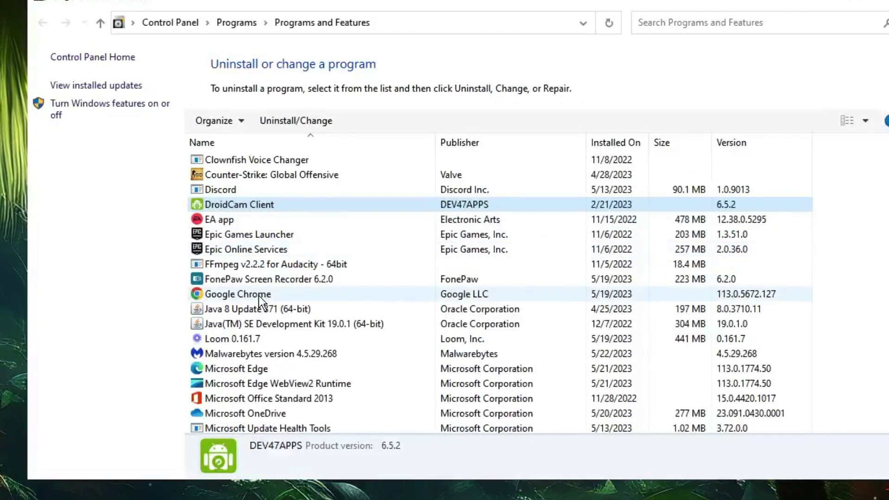
scroll(259, 298, up, 2)
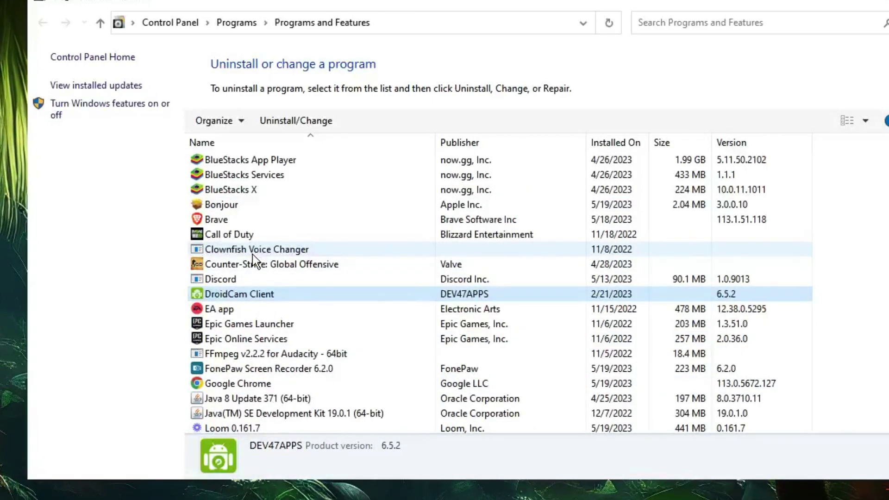
scroll(252, 254, up, 2)
scroll(252, 254, down, 5)
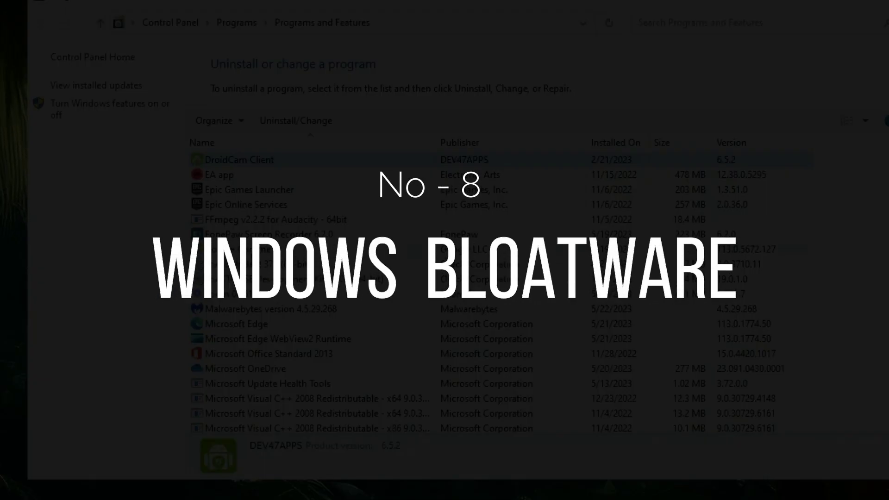
scroll(267, 260, up, 5)
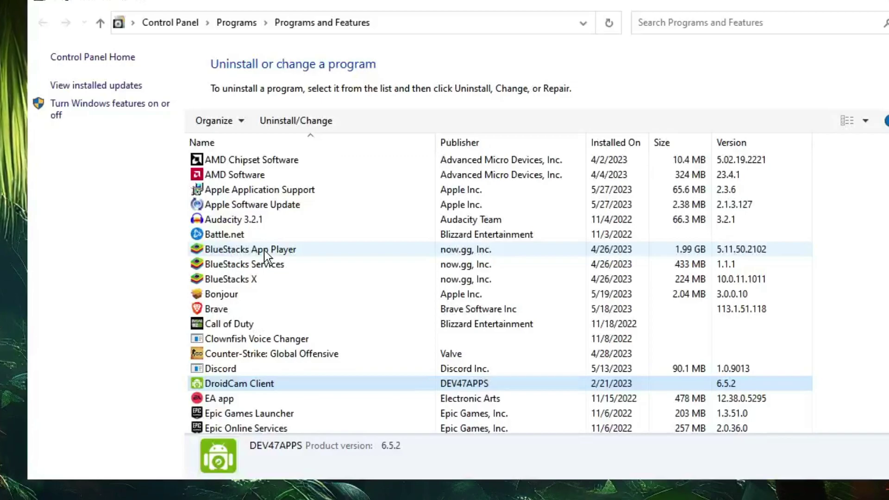
click(271, 233)
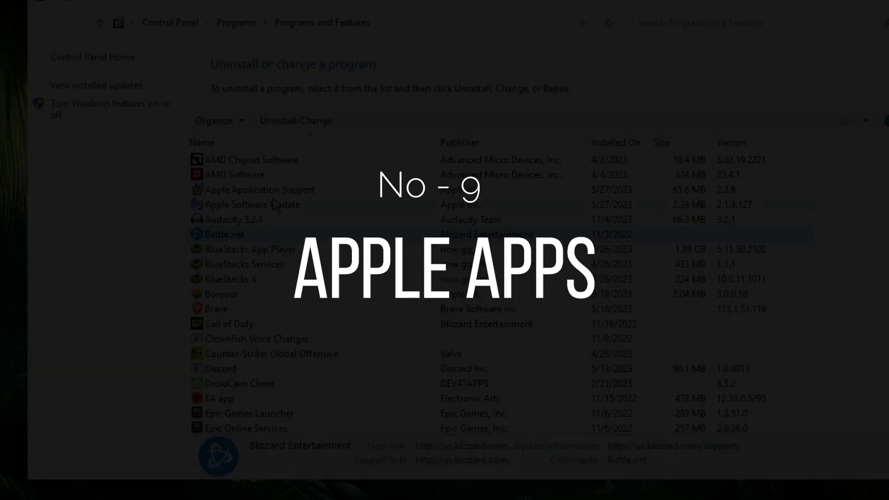
Select Apple Application Support and start its uninstall from the right-click menu
click(258, 206)
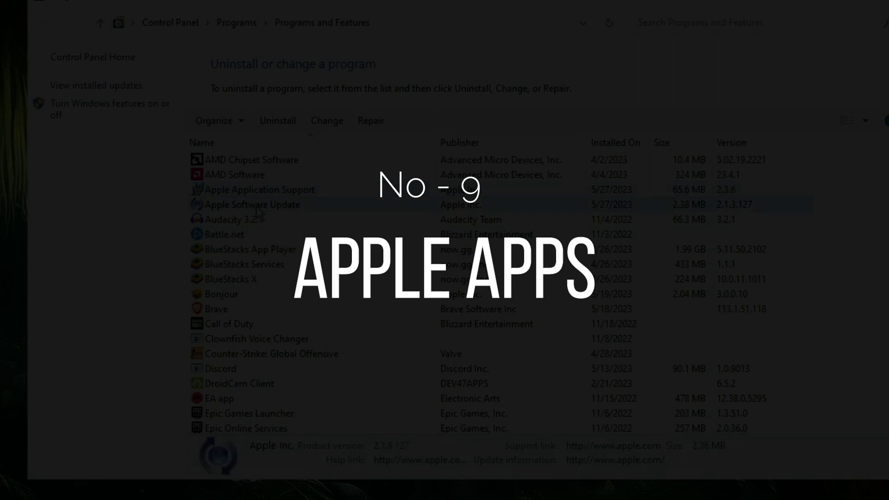
click(277, 191)
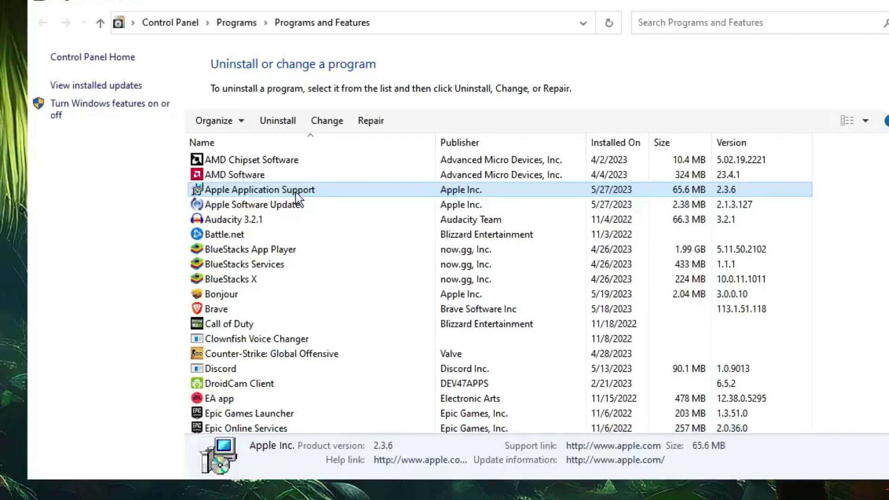
right_click(287, 188)
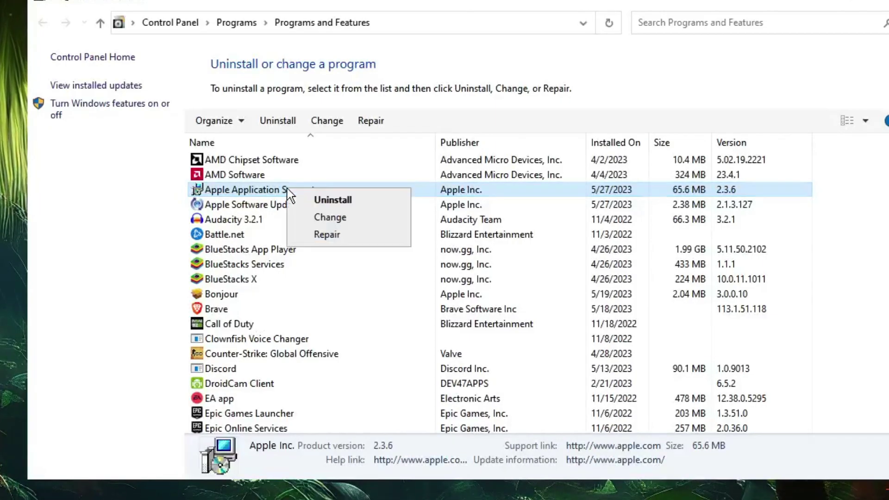
click(313, 196)
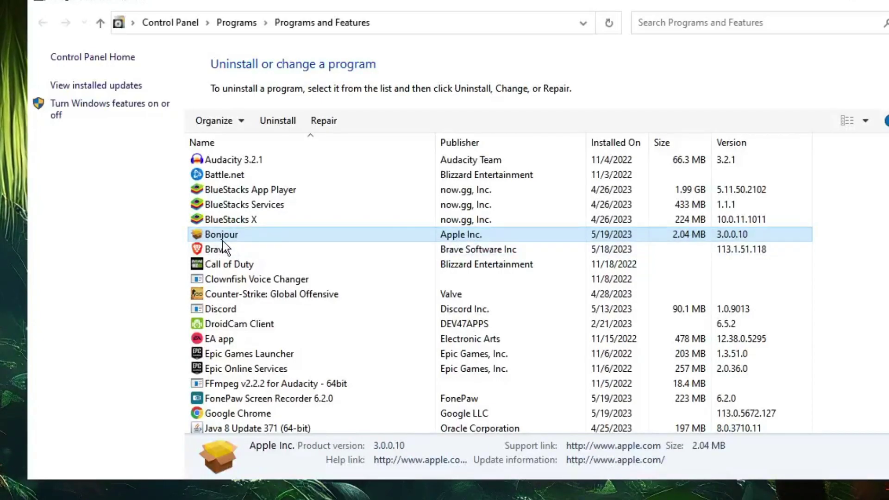
Uninstall Bonjour through its right-click Uninstall option
right_click(247, 235)
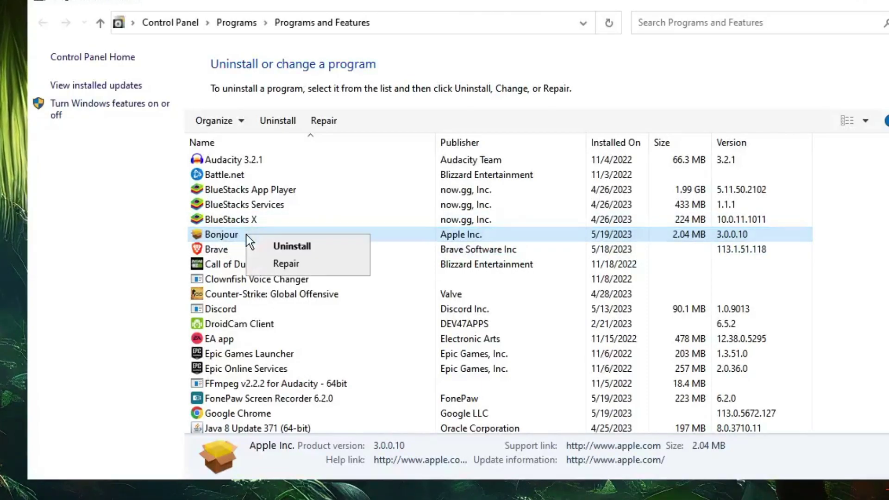
click(282, 245)
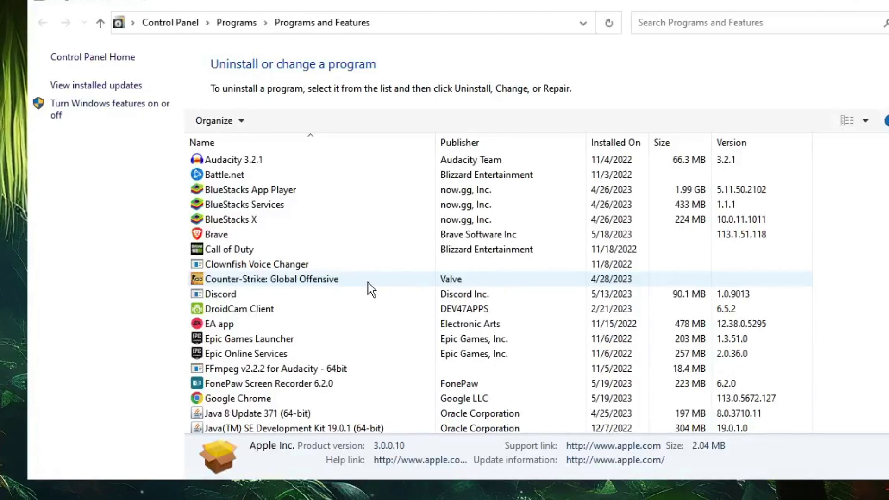
click(280, 237)
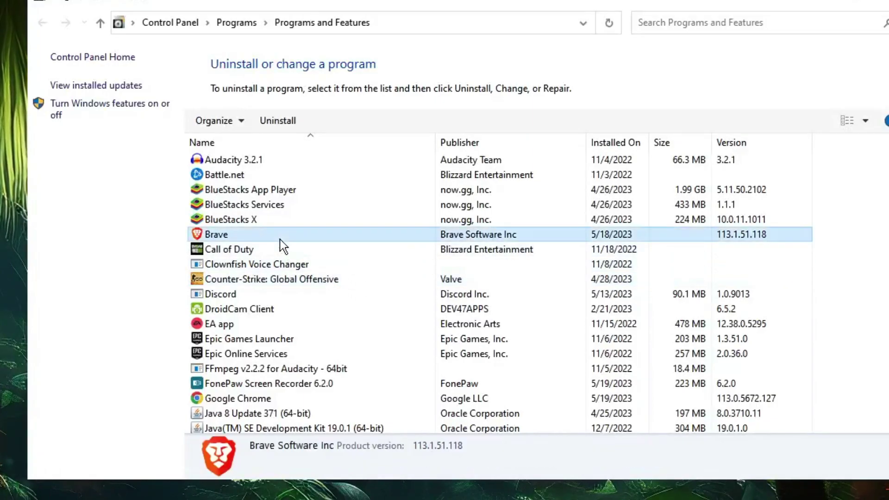
scroll(262, 273, down, 1)
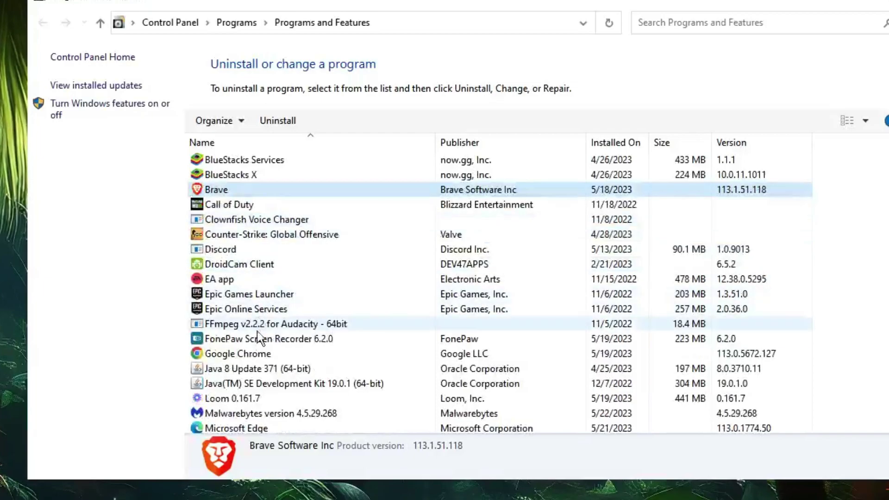
click(257, 352)
scroll(259, 357, down, 1)
click(263, 368)
scroll(263, 376, down, 9)
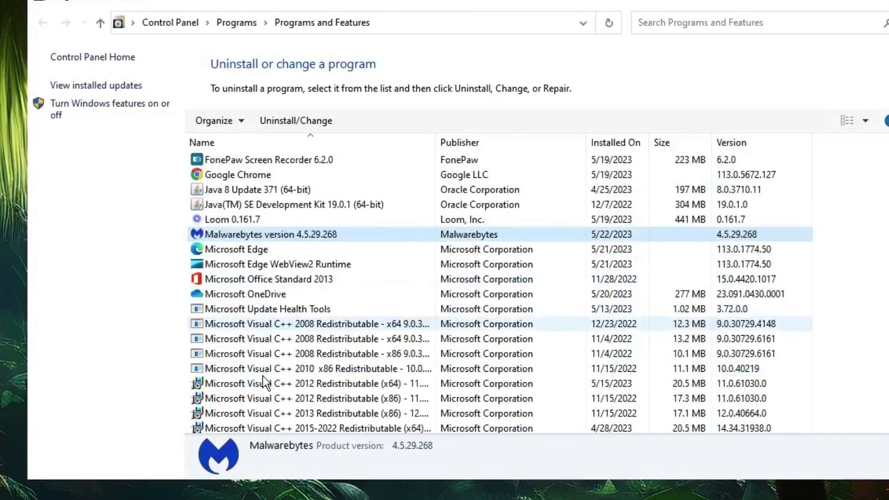
click(239, 219)
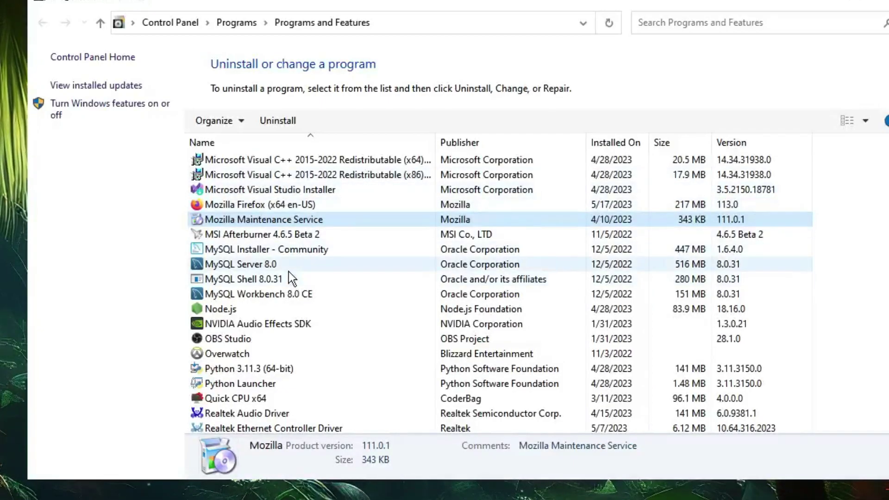
scroll(288, 271, up, 5)
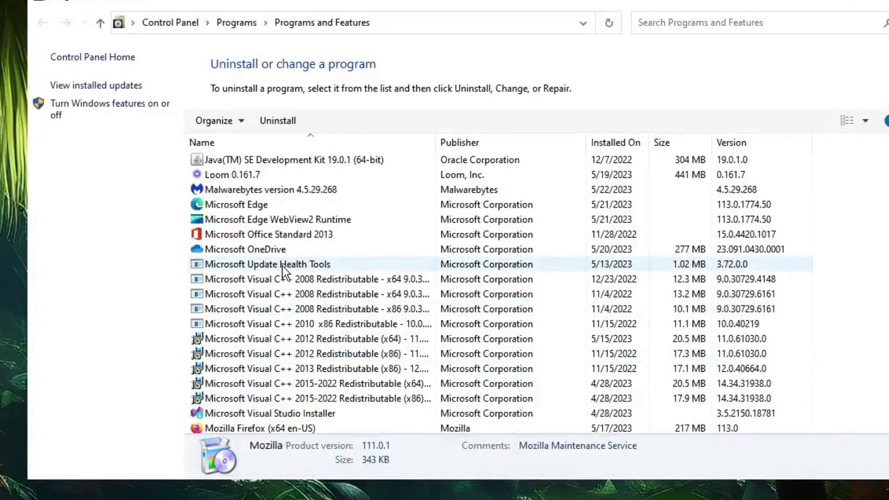
scroll(288, 272, up, 12)
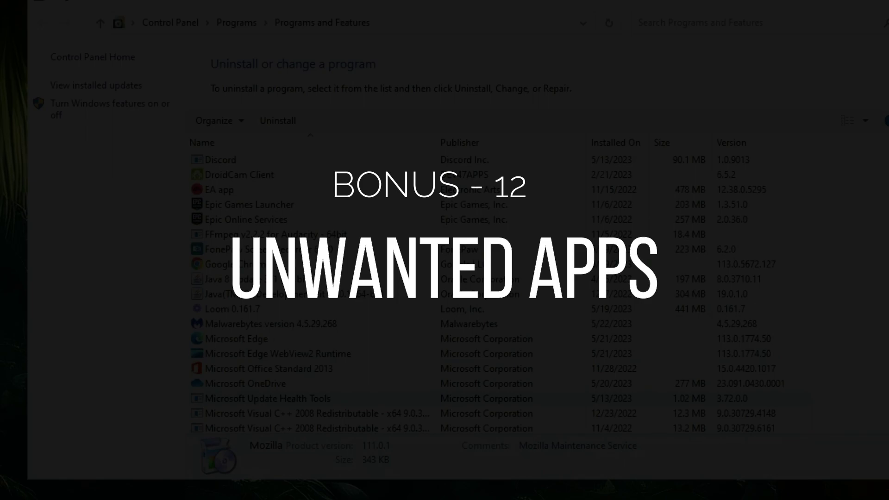
click(764, 250)
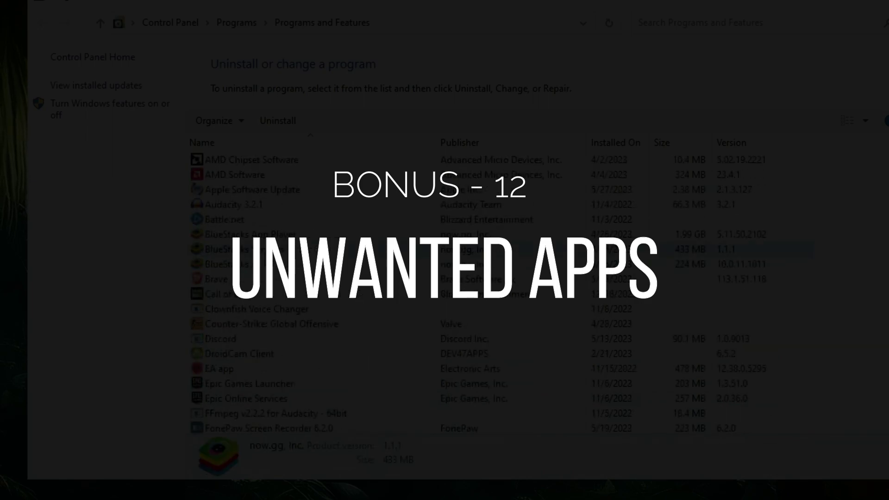
click(248, 279)
click(247, 313)
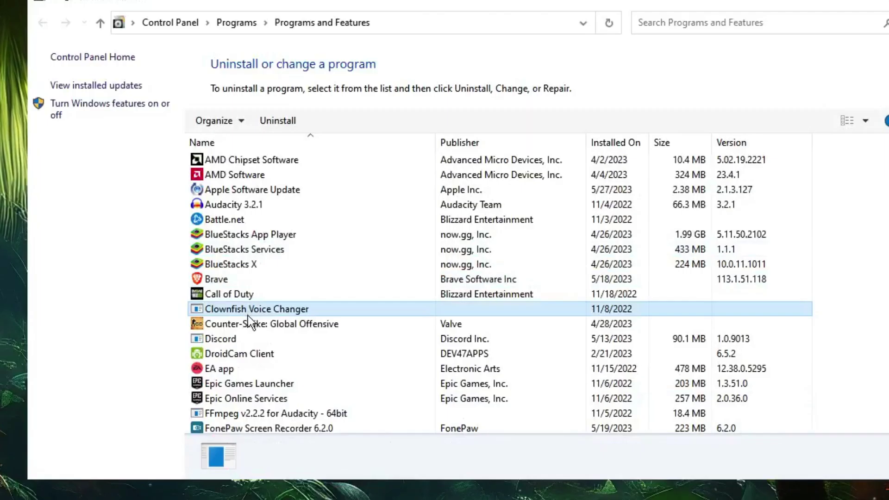
click(245, 355)
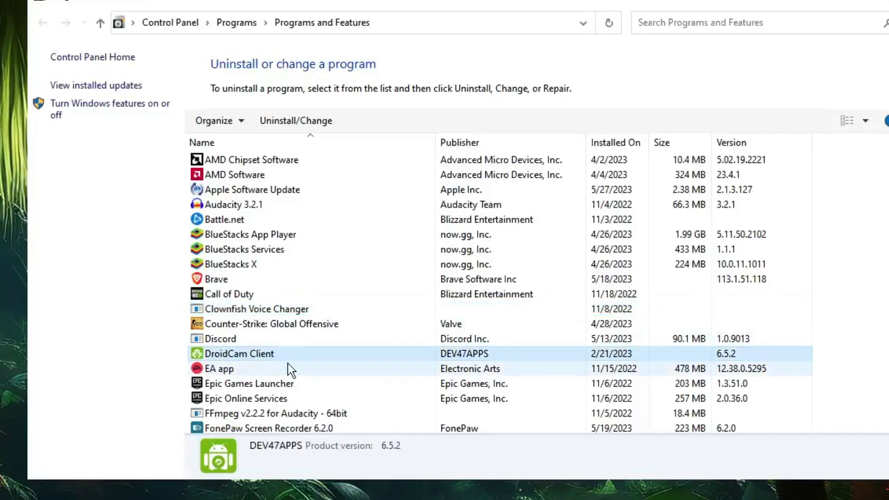
right_click(269, 352)
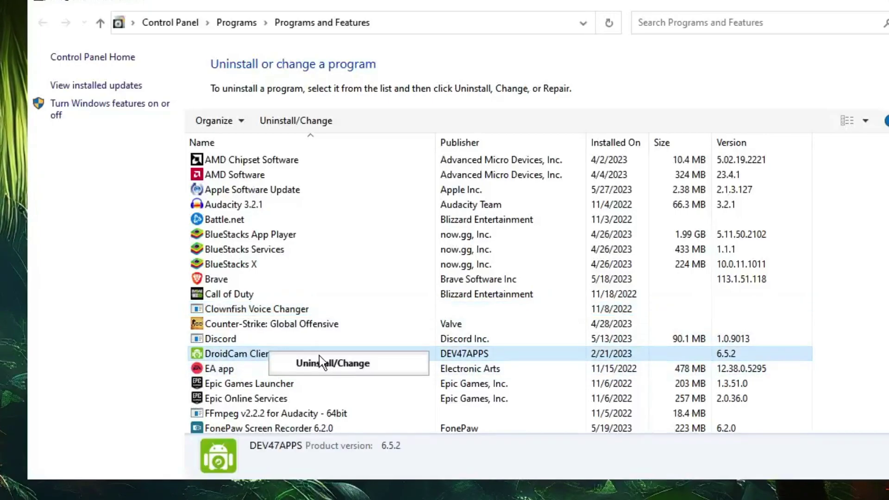
click(318, 362)
click(265, 343)
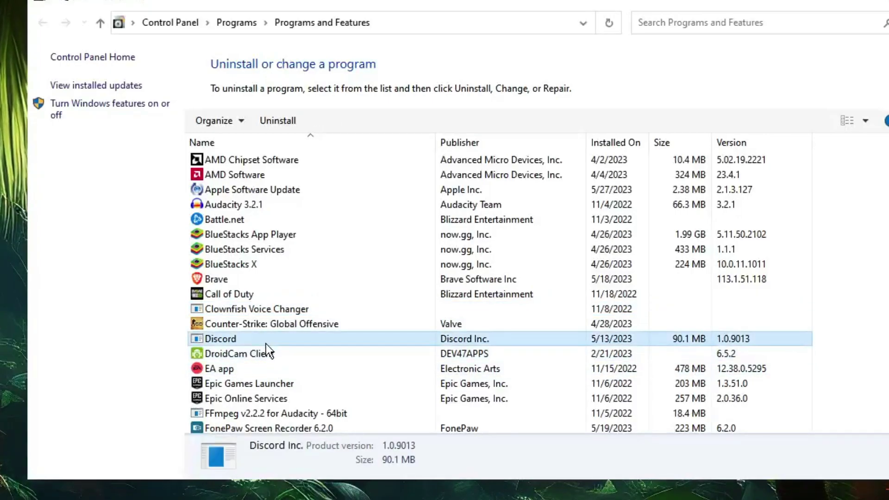